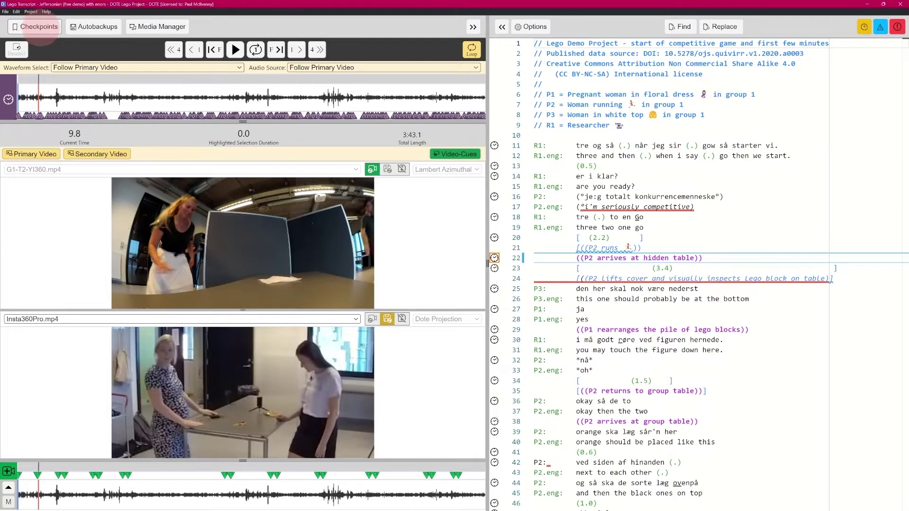
Look over the transcript's saved versions in the Checkpoints and Autobackups views, and return to the media view
left_click(39, 27)
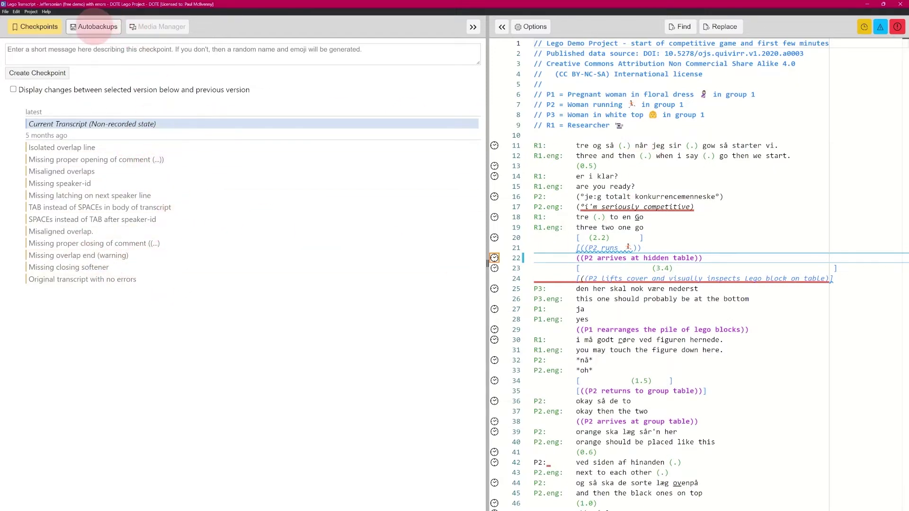
left_click(94, 27)
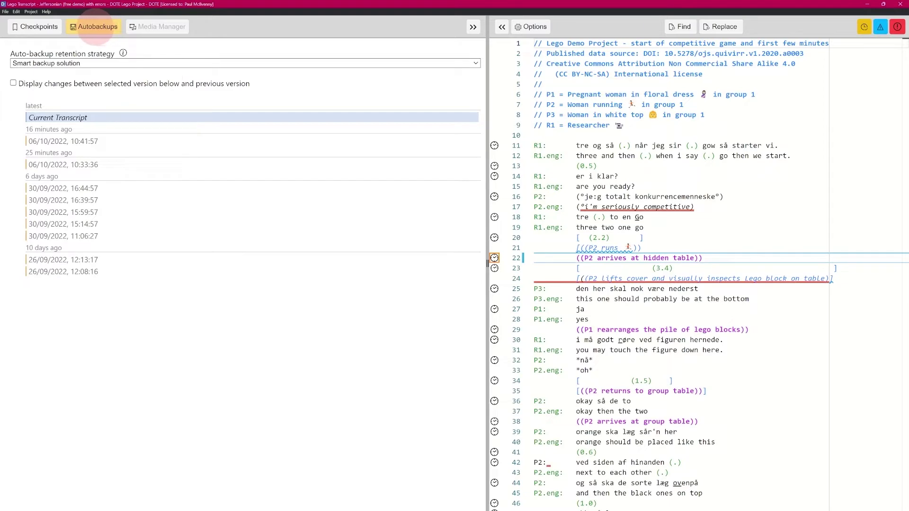
left_click(97, 28)
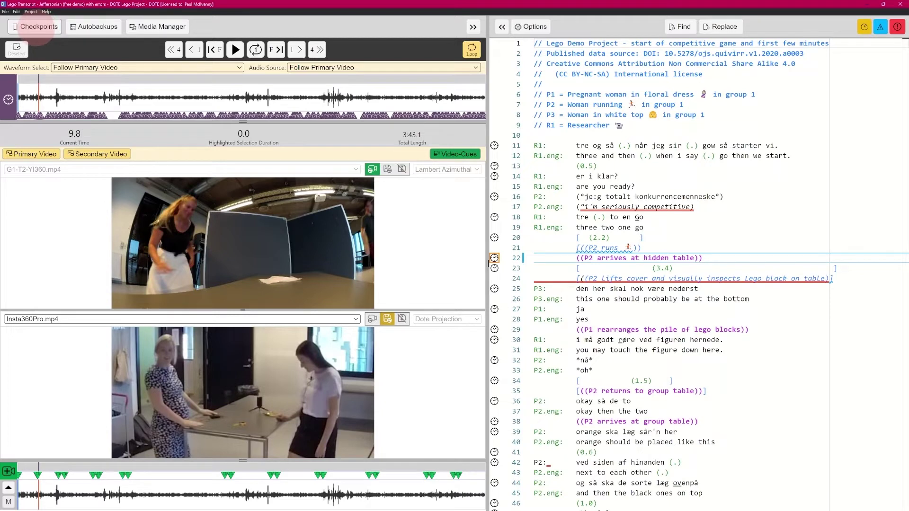
left_click(40, 29)
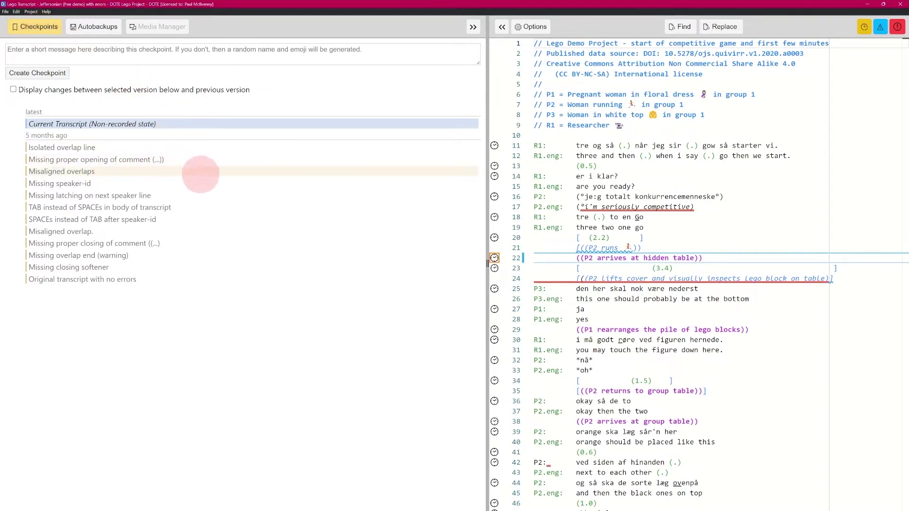
left_click(38, 28)
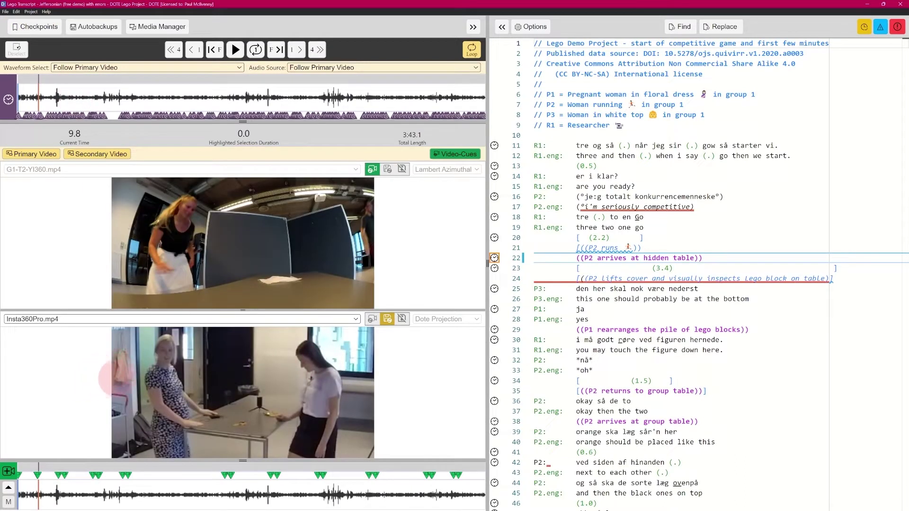
Switch to the browser's DOTE install guide, find the section on installing Git, and open its linked Checkpoints instructions
key("alt+Tab")
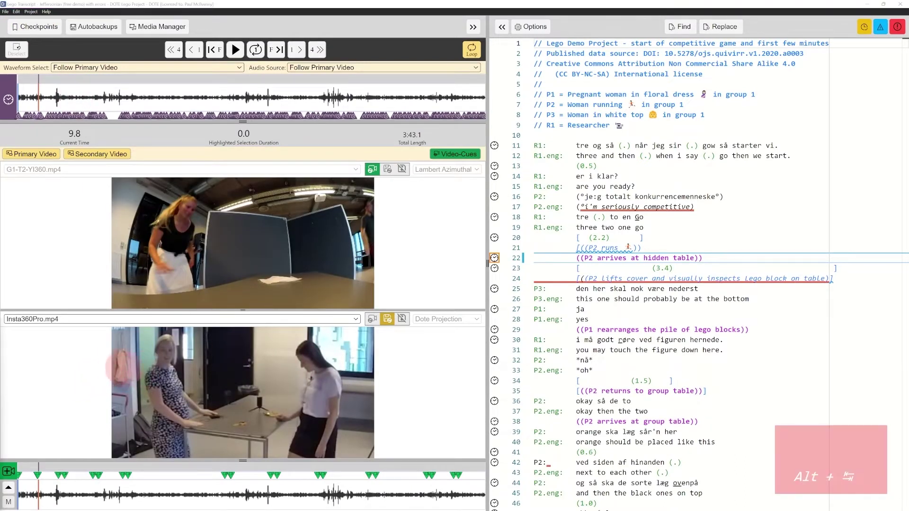
key("alt+Tab")
key("alt+Tab")
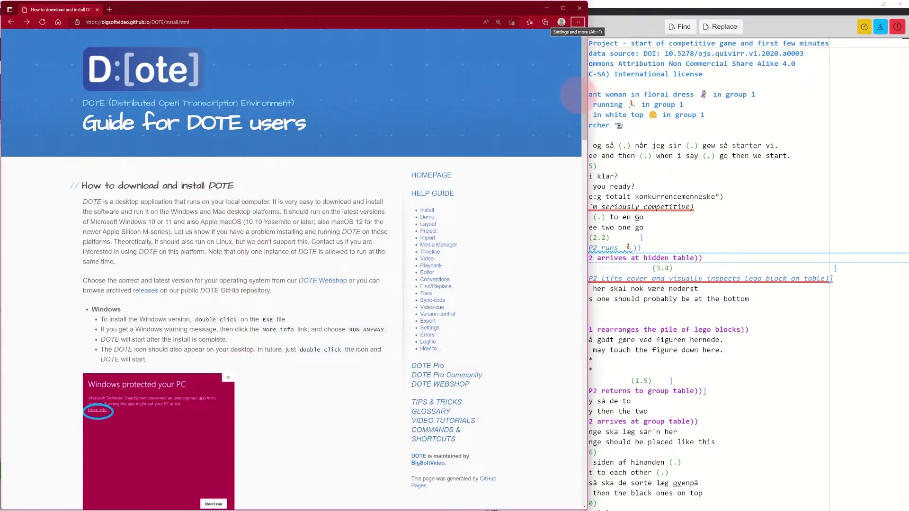
scroll(574, 116, "down", 15)
scroll(577, 262, "down", 10)
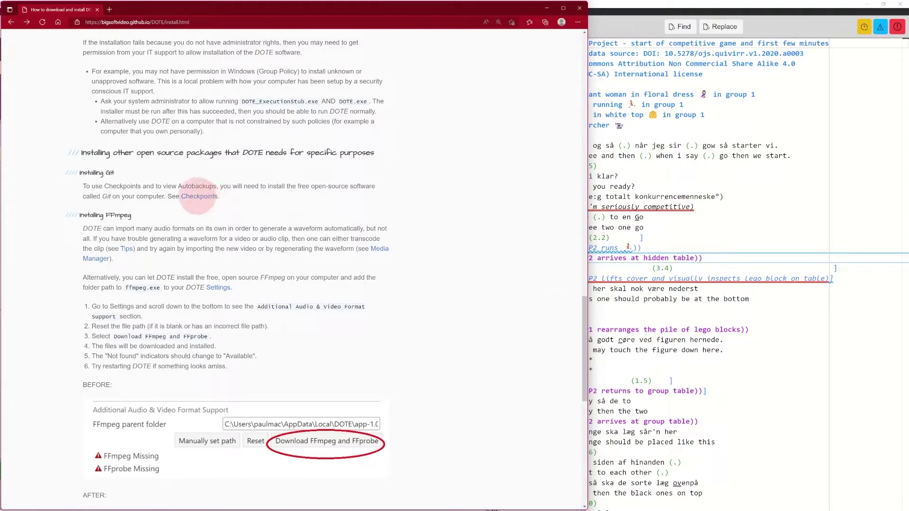
left_click(204, 197)
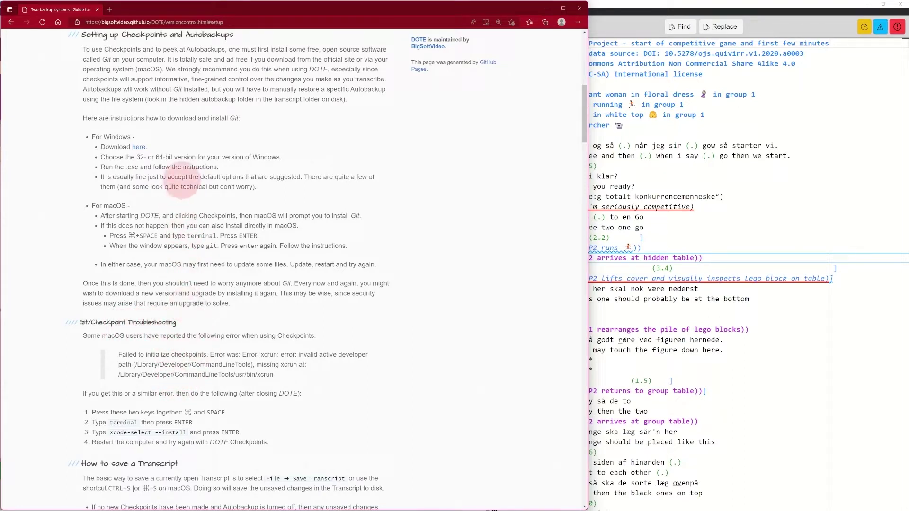
View the linked Git for Windows download page, go back to the setup instructions, and return to DOTE
left_click(140, 146)
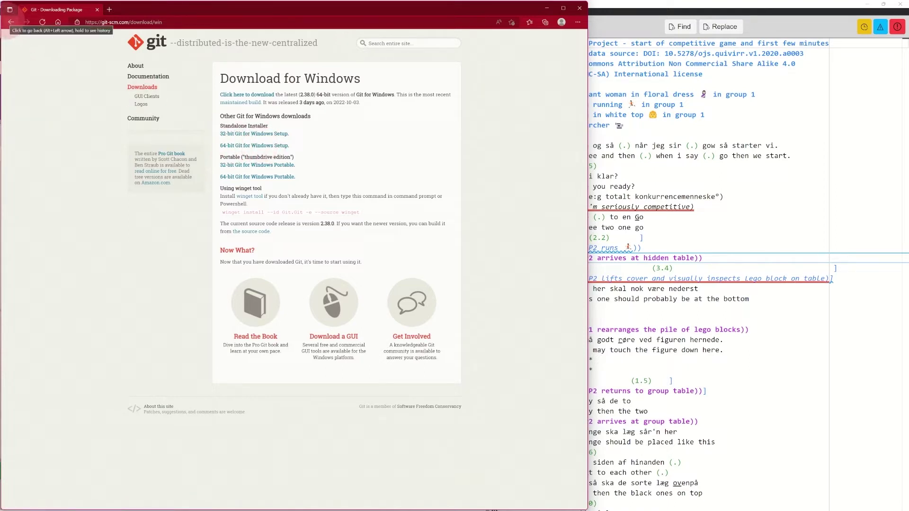
left_click(11, 22)
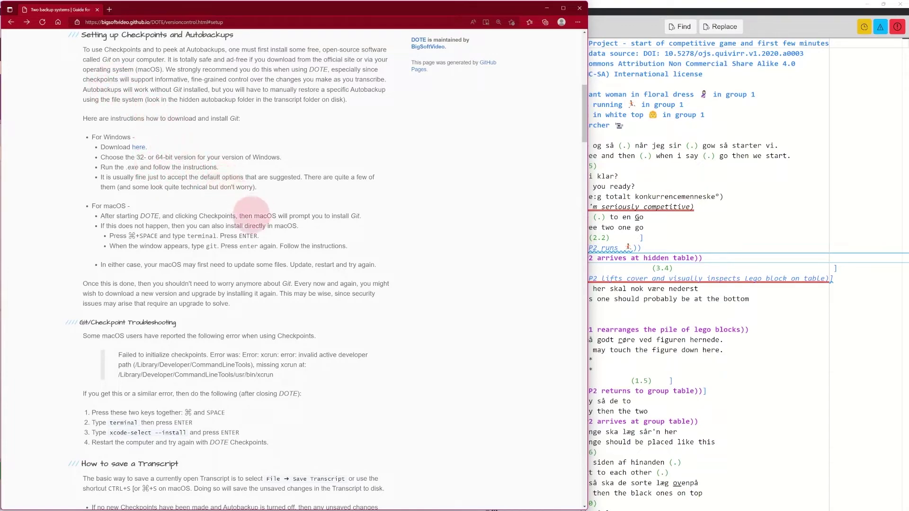
left_click(620, 5)
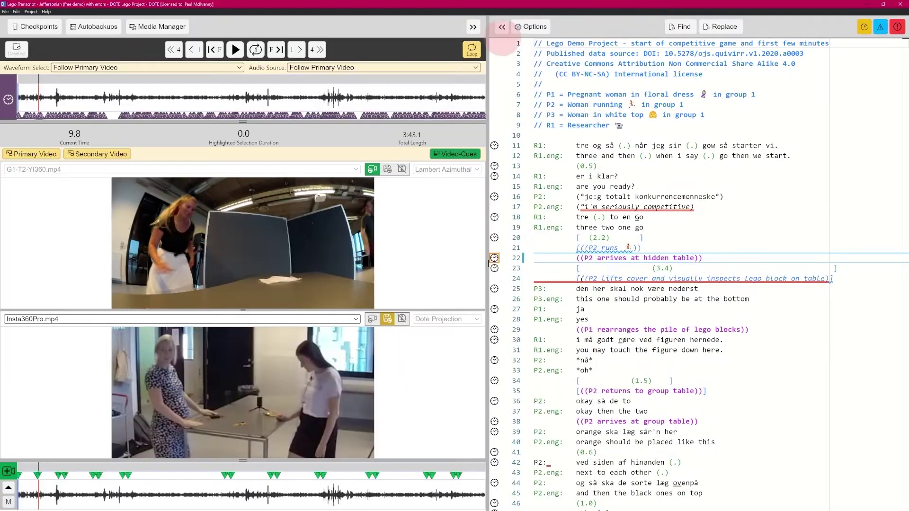
Compare the transcript's list of named checkpoints with its list of dated autobackups, ending on the autobackups
left_click(39, 28)
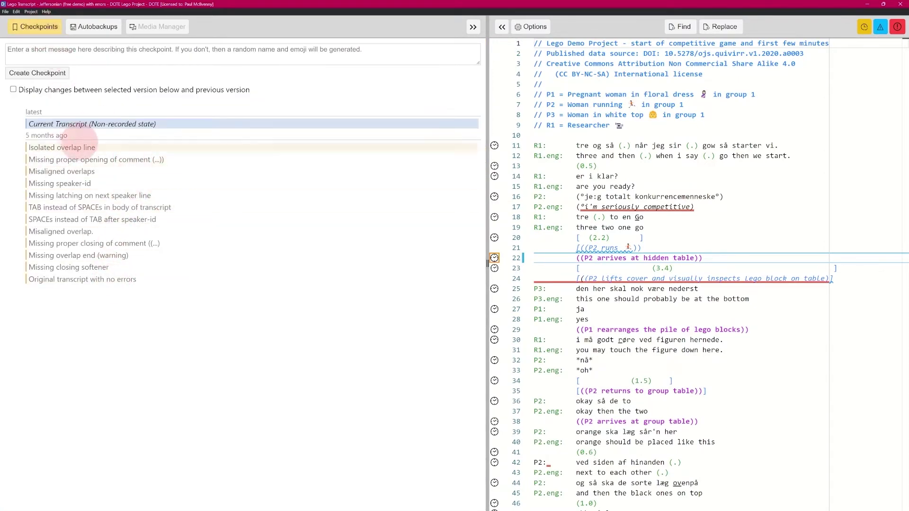
left_click(95, 26)
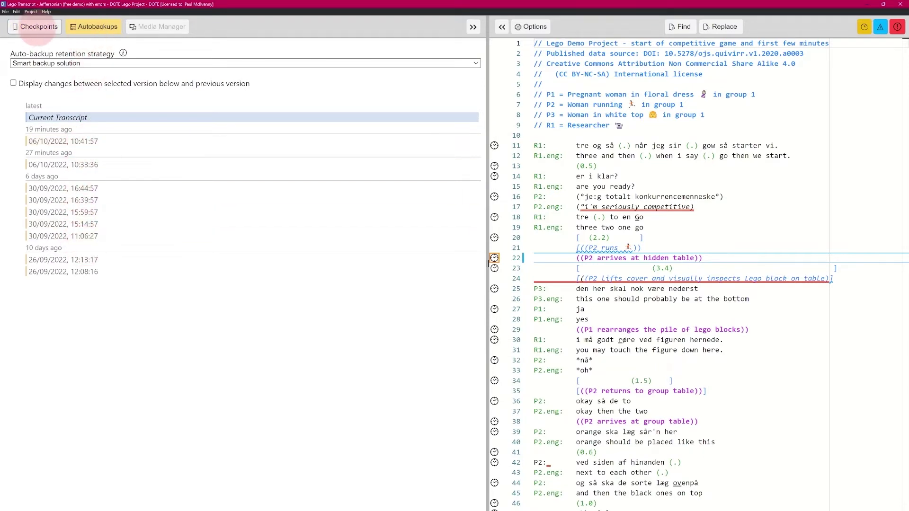
left_click(40, 29)
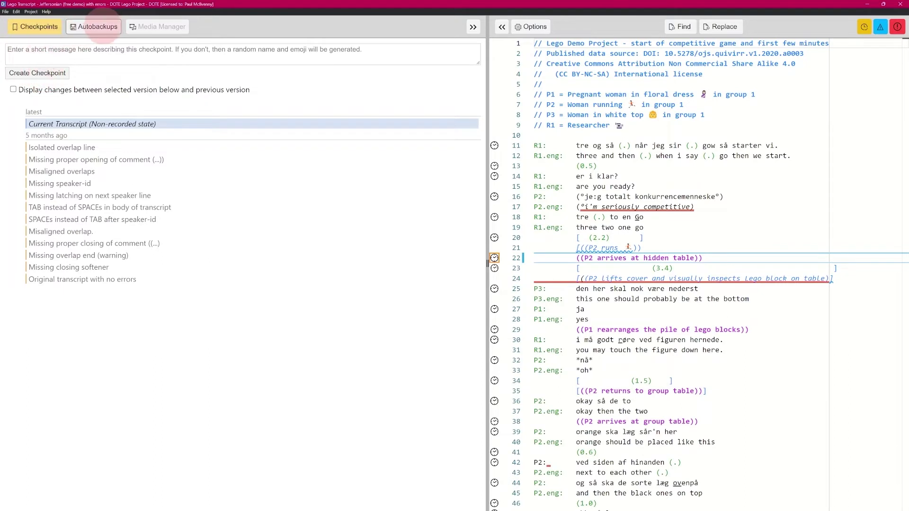
left_click(97, 27)
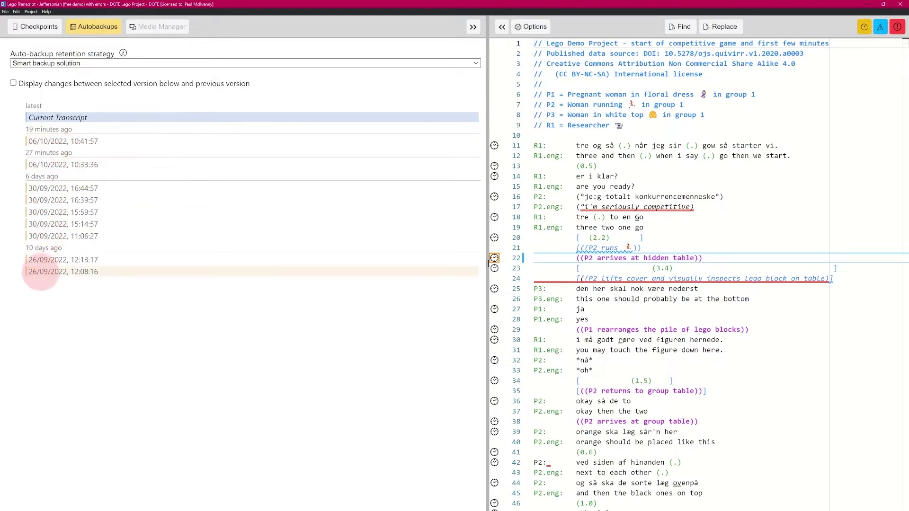
Check the automatic backup interval in the program settings and close them
left_click(5, 12)
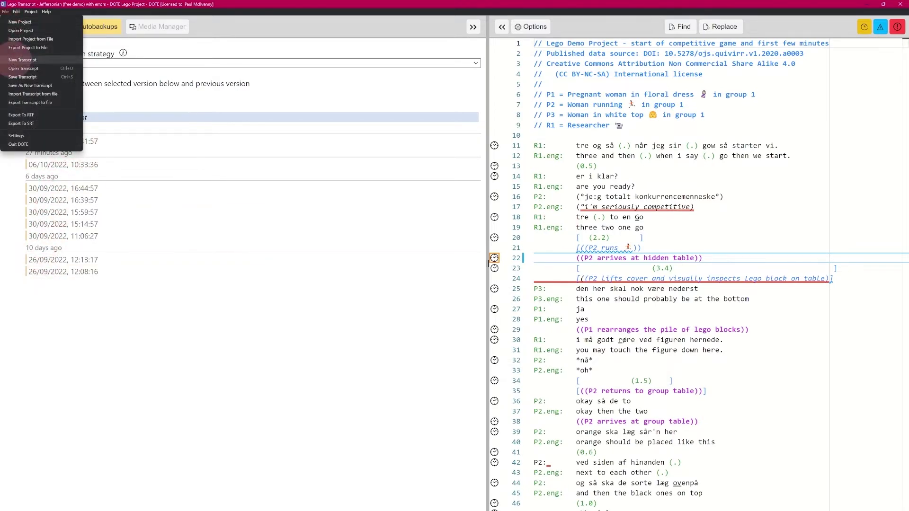
left_click(28, 130)
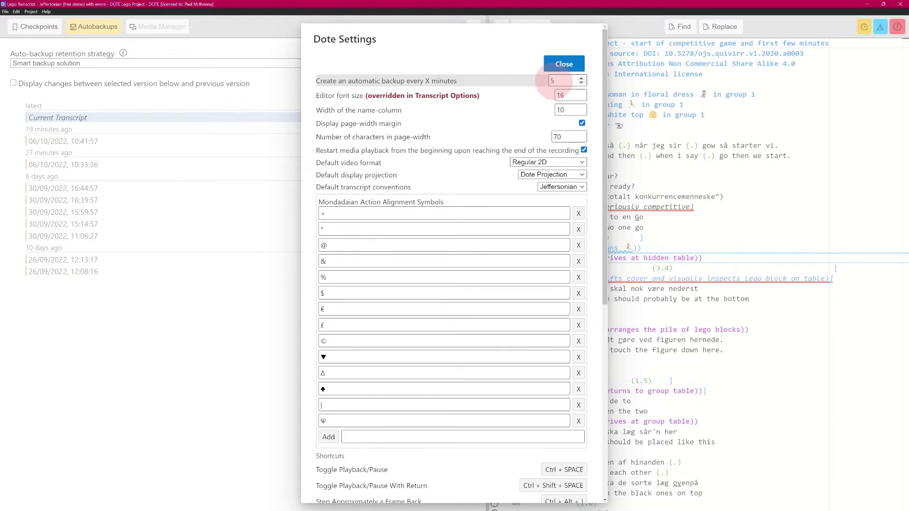
left_click(566, 63)
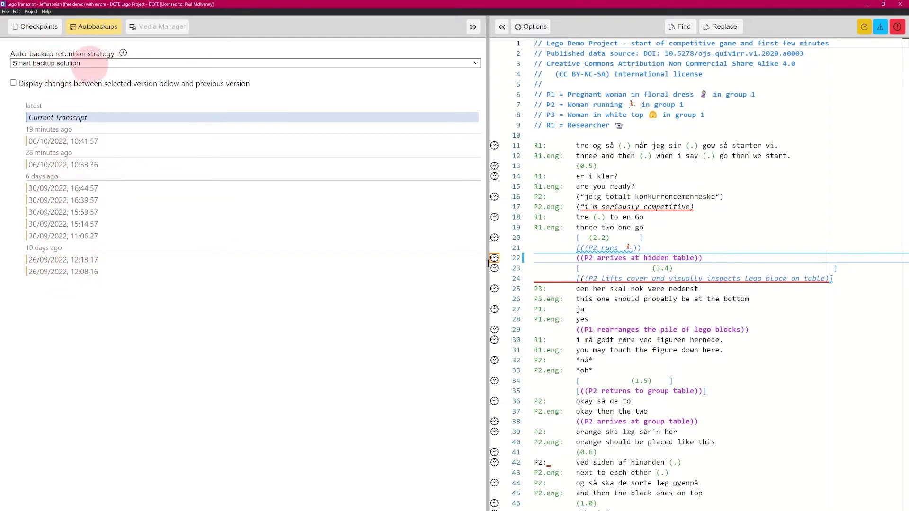
Examine the current transcript's entry among the checkpoints and the file commands for saving, and return to the media view
mouse_move(93, 63)
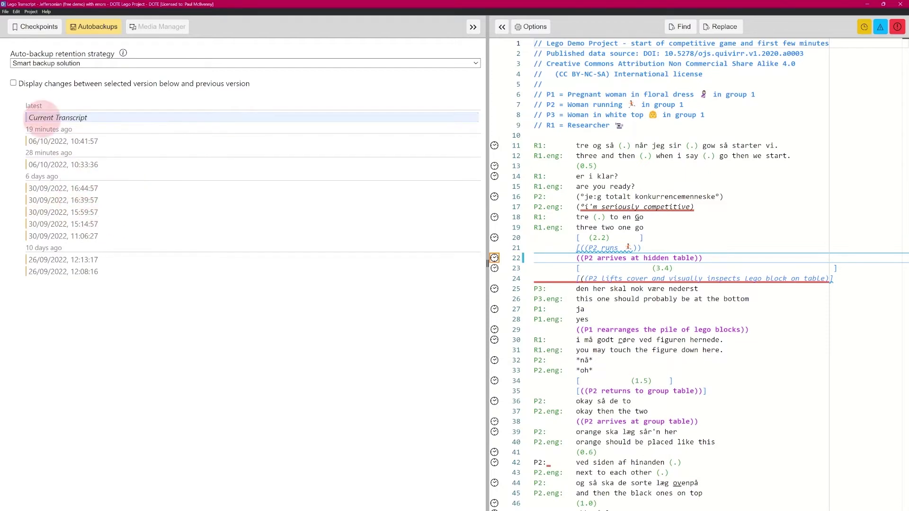
left_click(34, 27)
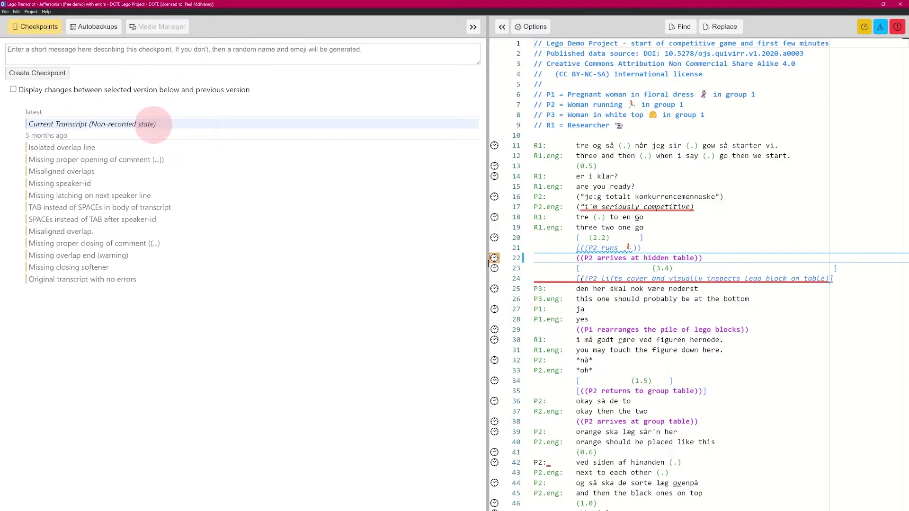
left_click(101, 127)
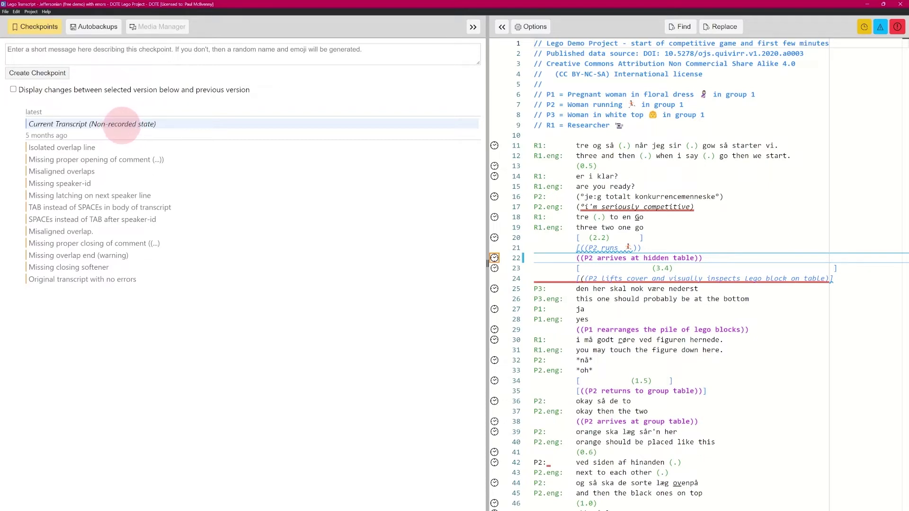
left_click(5, 11)
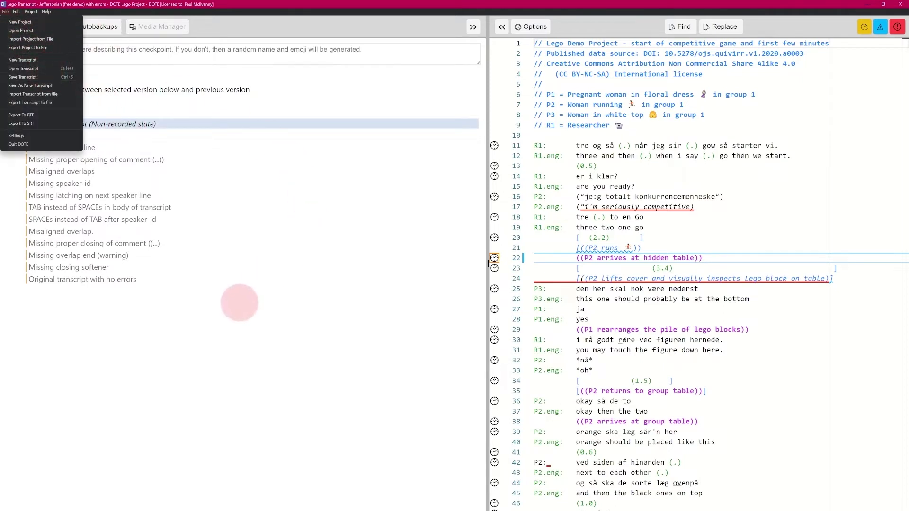
left_click(192, 367)
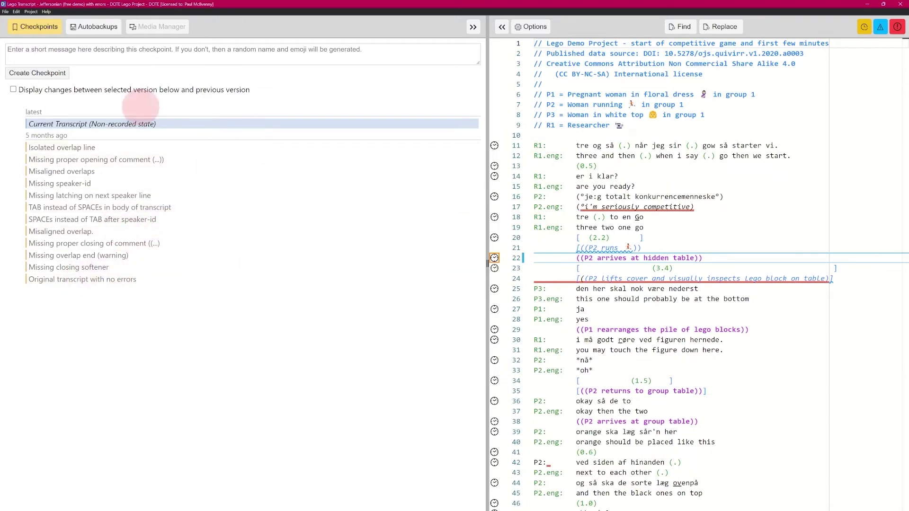
left_click(37, 27)
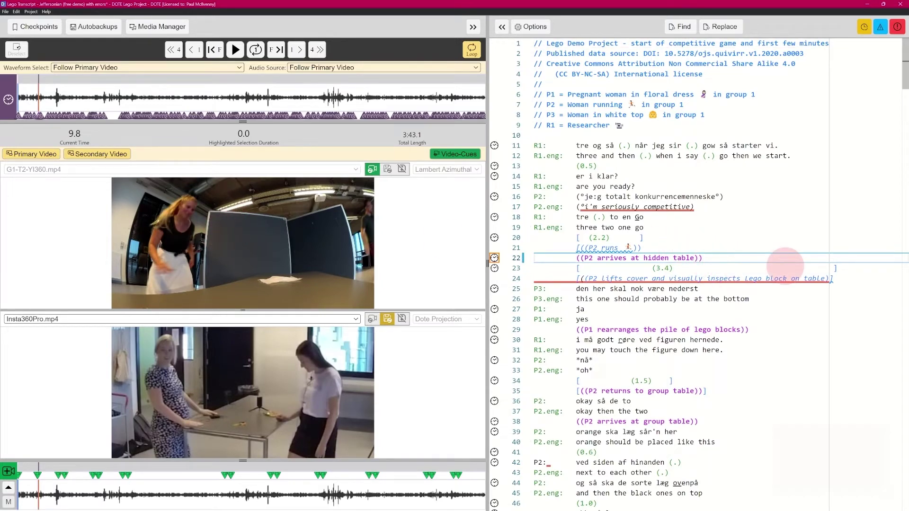
Add the comment line "((P2 moves towards the covered object))" directly below line 22 of the transcript
key("Return")
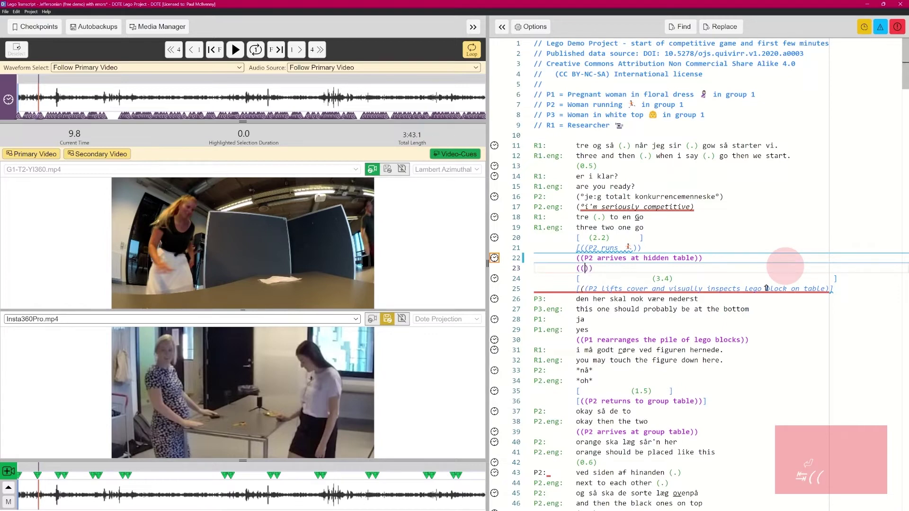
type("((P3")
type("moves towards")
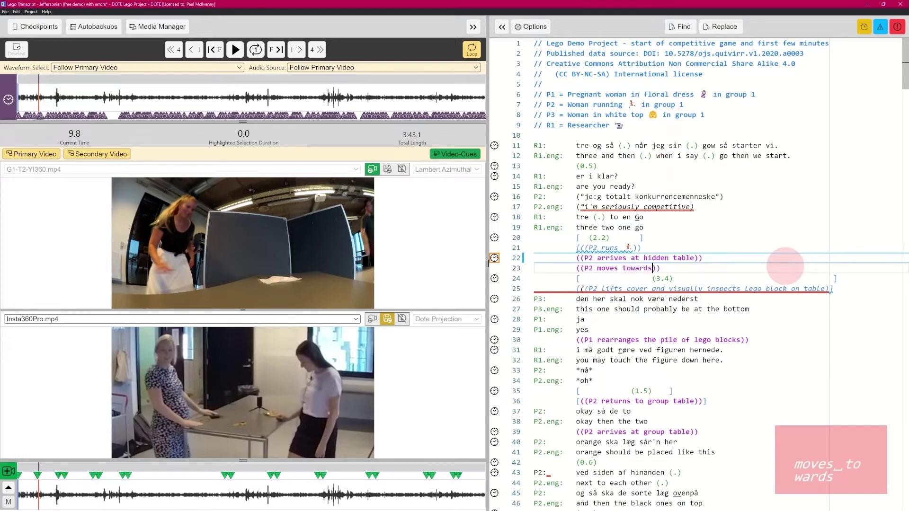
type(" the covered object")
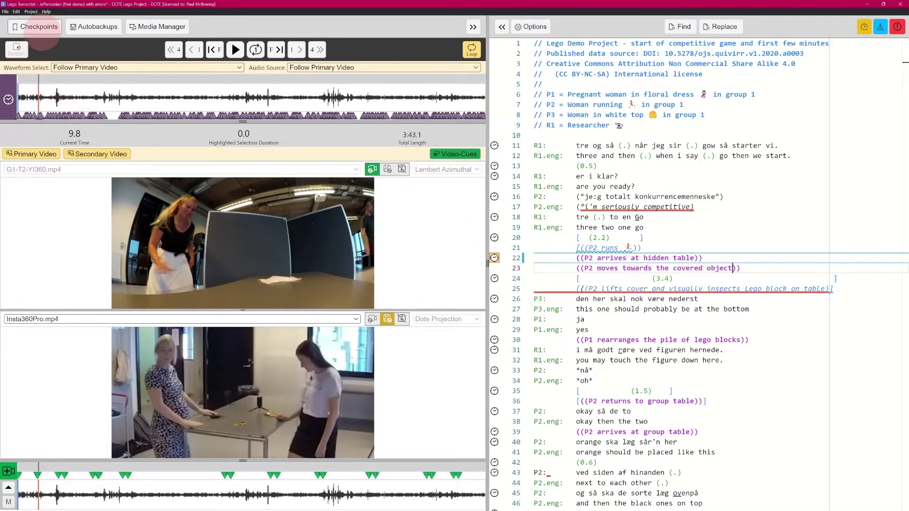
Create a checkpoint of the transcript with the message "Add new comment at line 23"
left_click(36, 27)
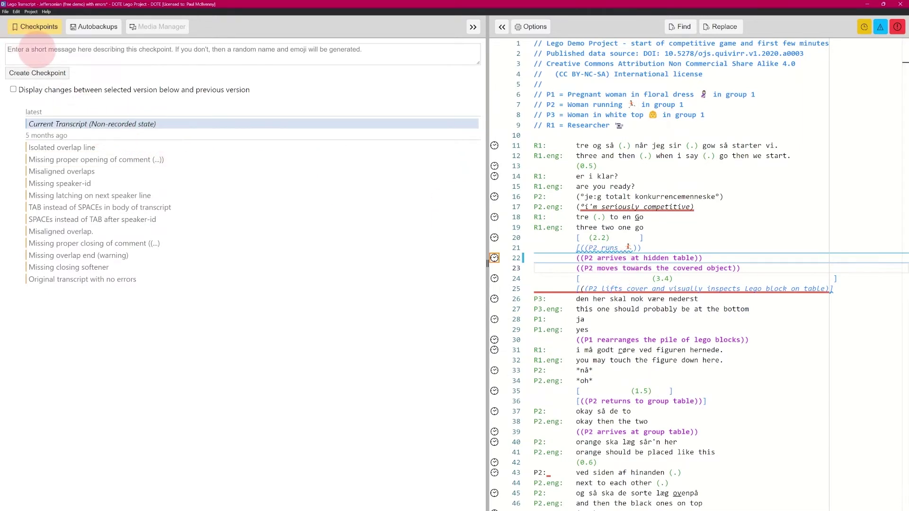
left_click(55, 53)
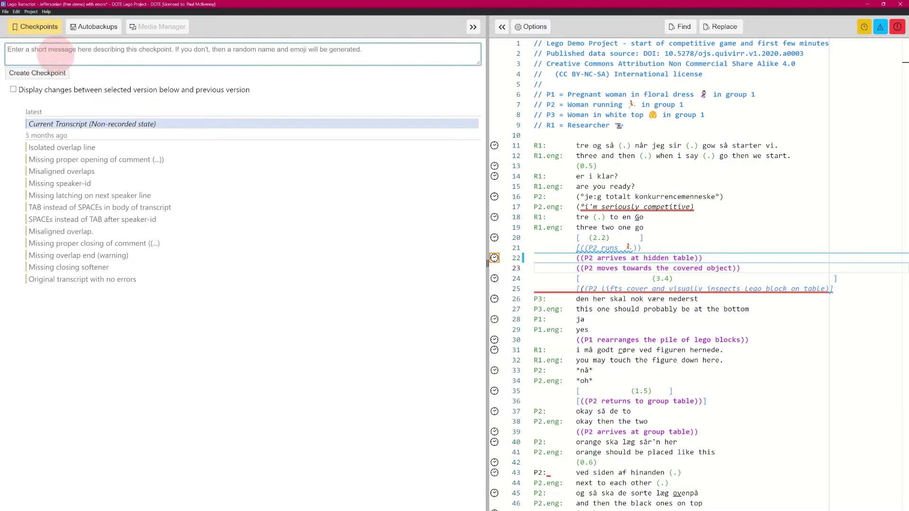
type("Ad")
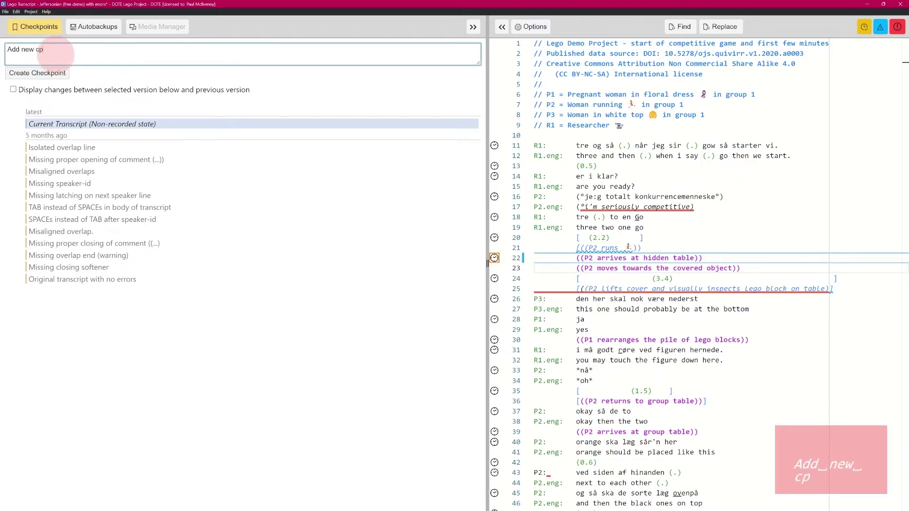
type("d new cp")
key("BackSpace")
type("o,,")
key("BackSpace")
key("BackSpace")
type("mment")
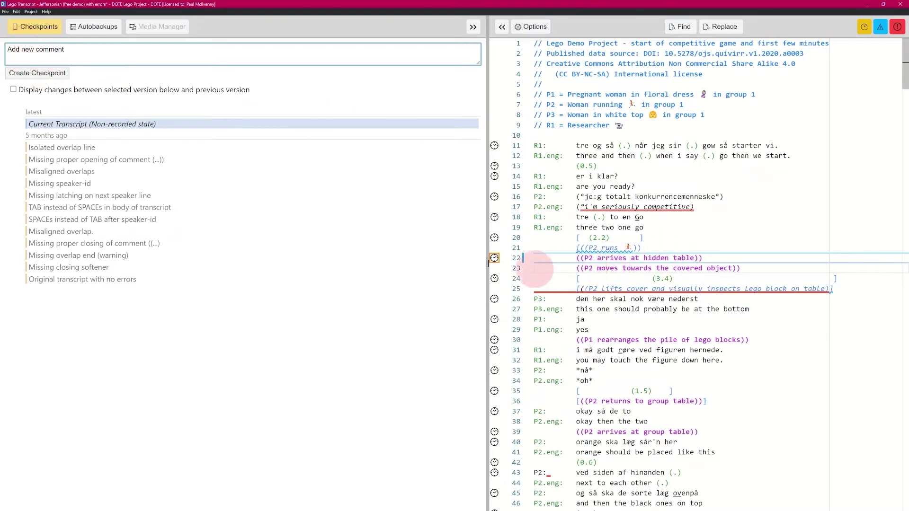
type("at")
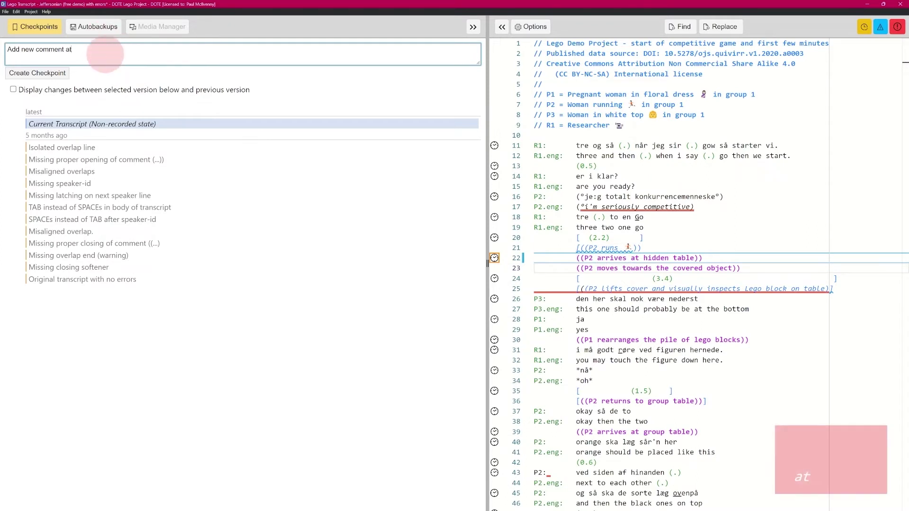
type(" line 23")
key("BackSpace")
type("23")
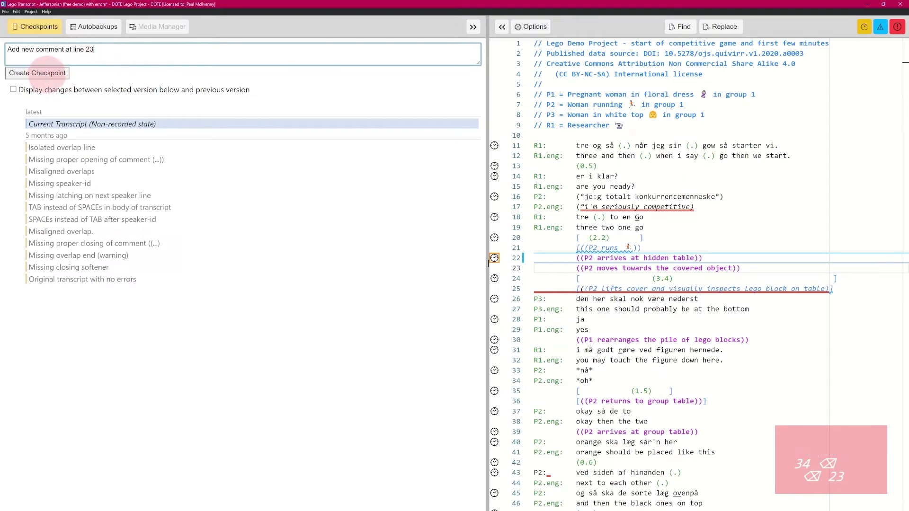
left_click(38, 73)
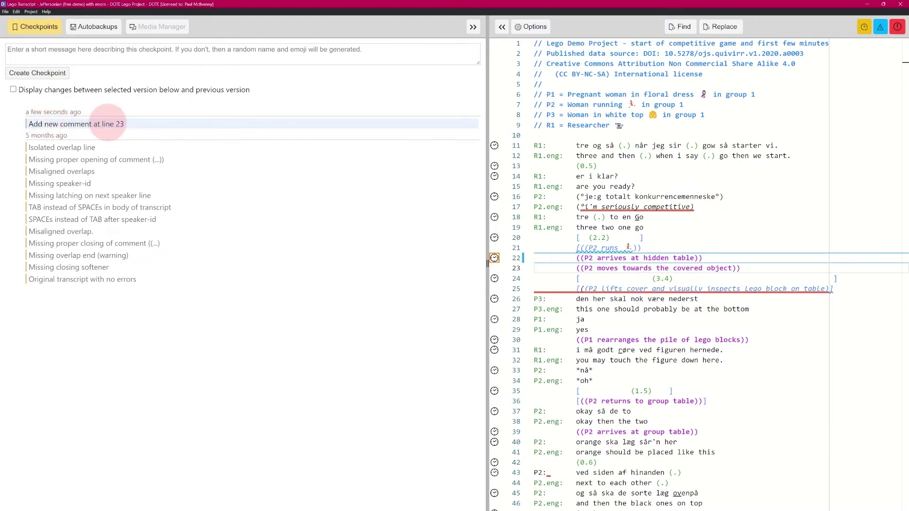
Peek at the "Missing speaker-id" checkpoint with changes from the previous version displayed, and examine the changed lines around line 61
left_click(112, 124)
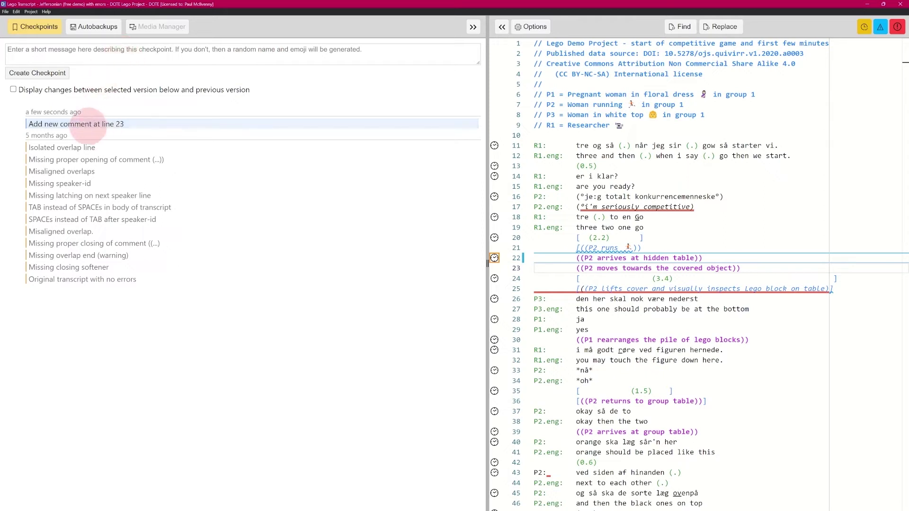
left_click(83, 125)
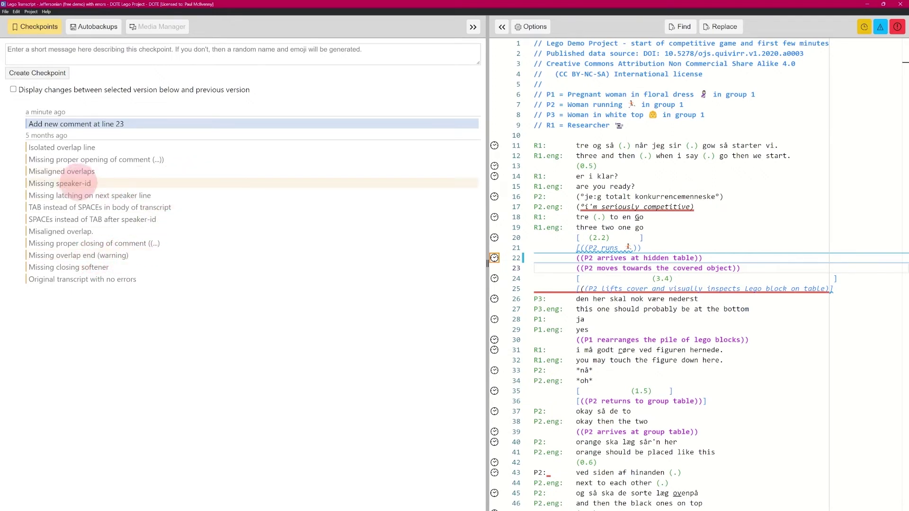
left_click(89, 185)
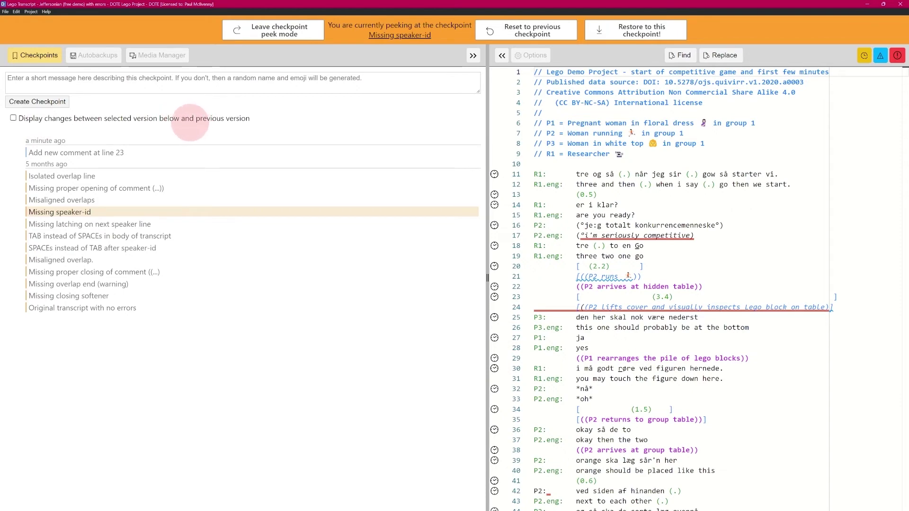
left_click(15, 119)
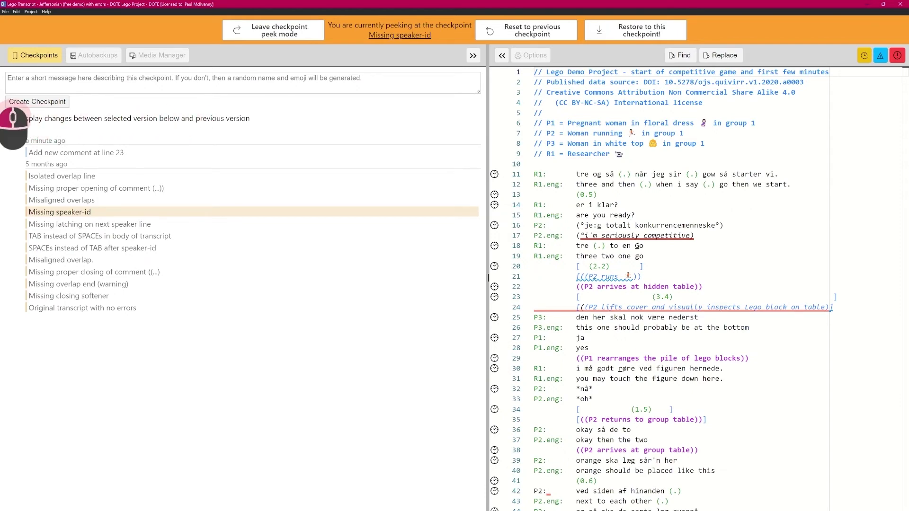
scroll(891, 186, "down", 10)
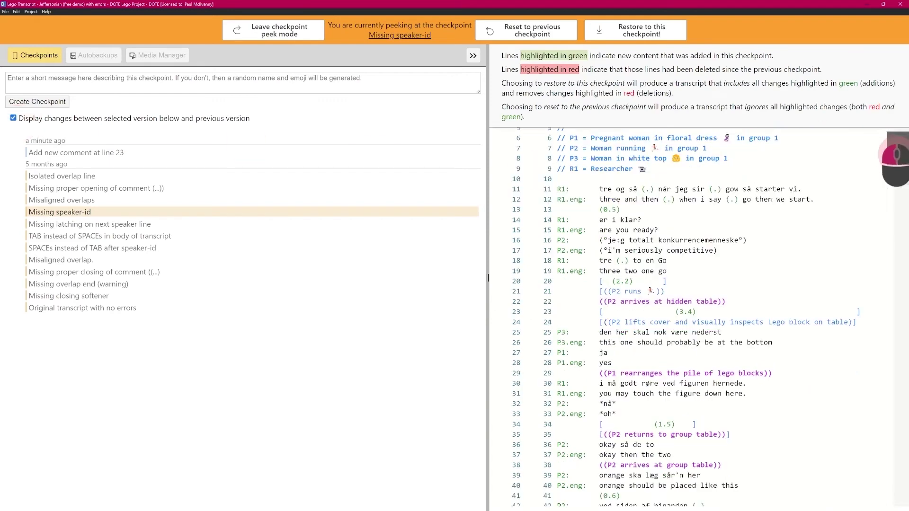
scroll(892, 186, "down", 1)
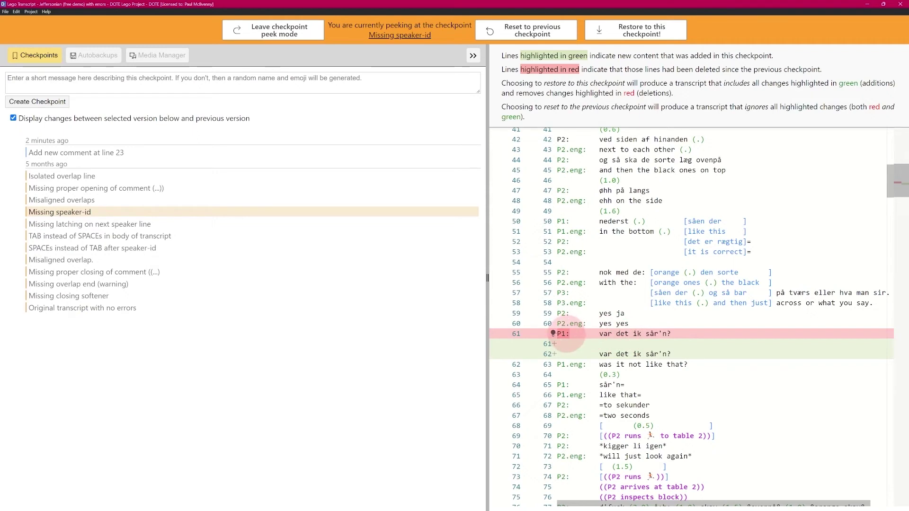
mouse_move(615, 366)
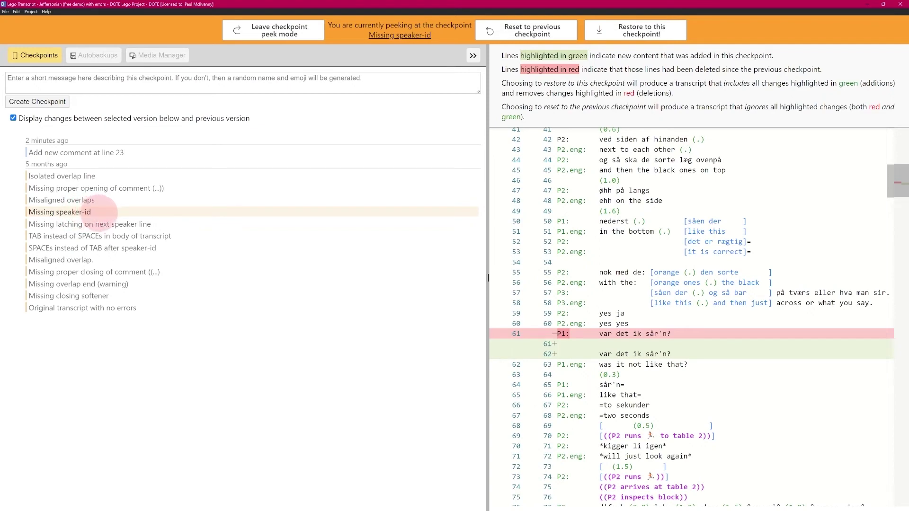
Compare the checkpoint with and without its changes displayed, inspect line 62 in the plain version, and leave checkpoint peek mode
left_click(14, 118)
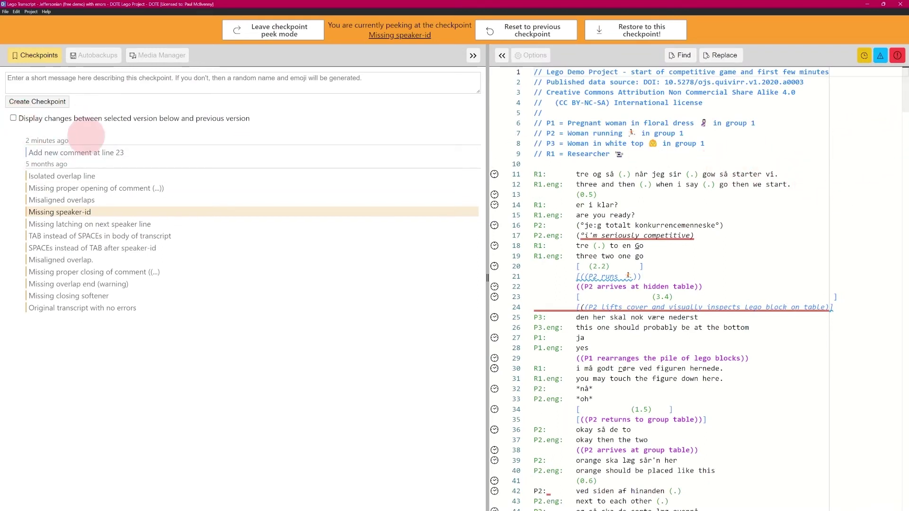
left_click(14, 118)
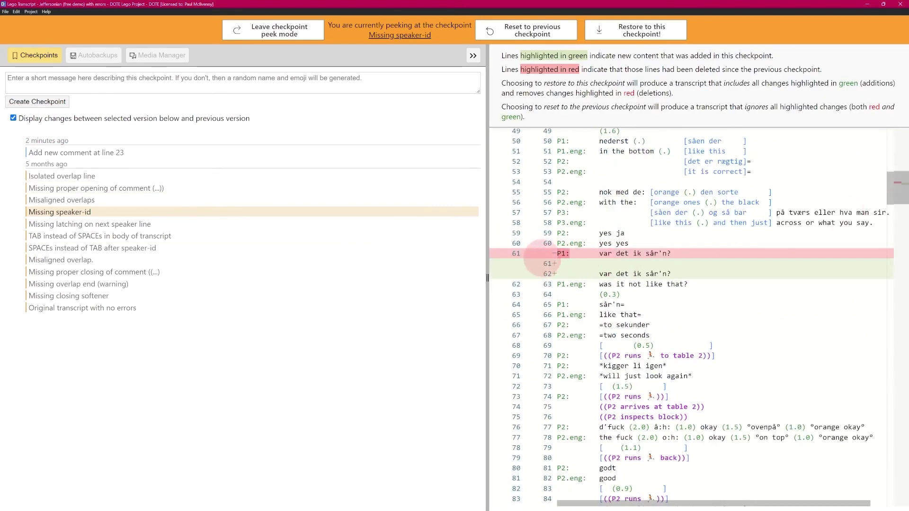
left_click(13, 117)
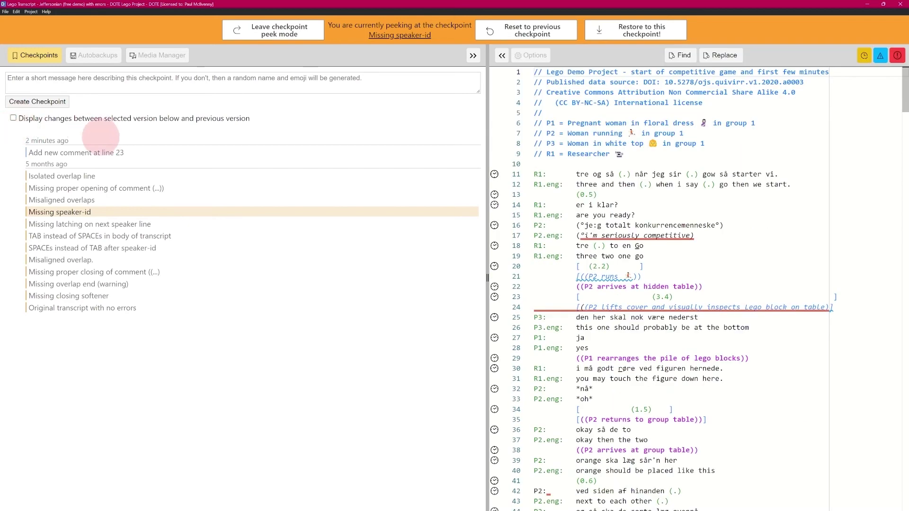
scroll(896, 138, "down", 9)
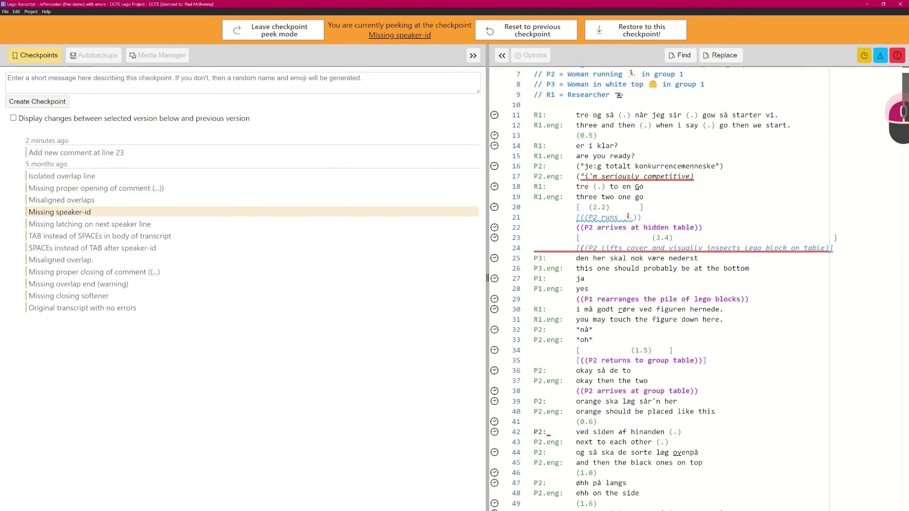
scroll(897, 140, "down", 3)
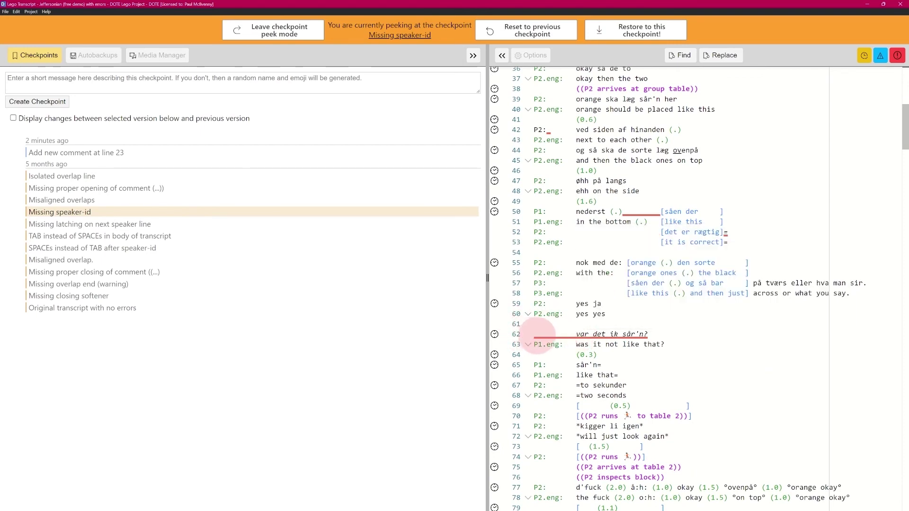
mouse_move(540, 335)
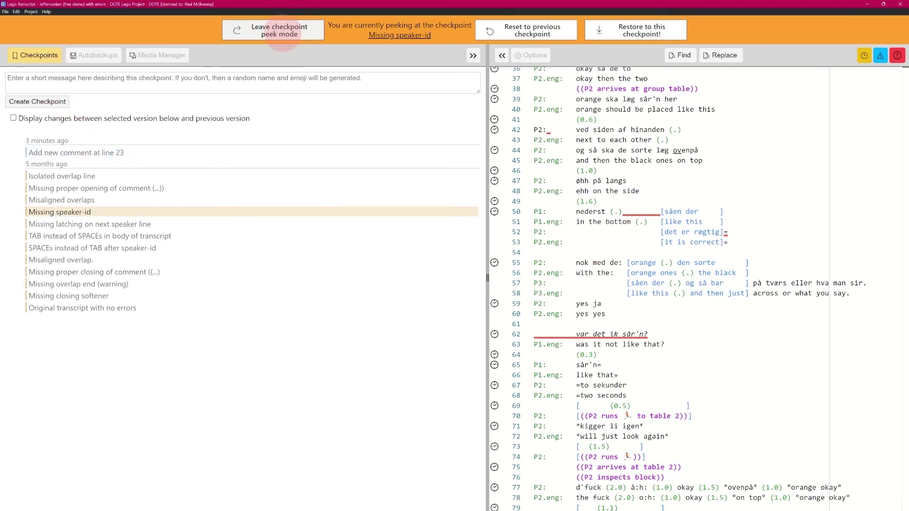
left_click(283, 36)
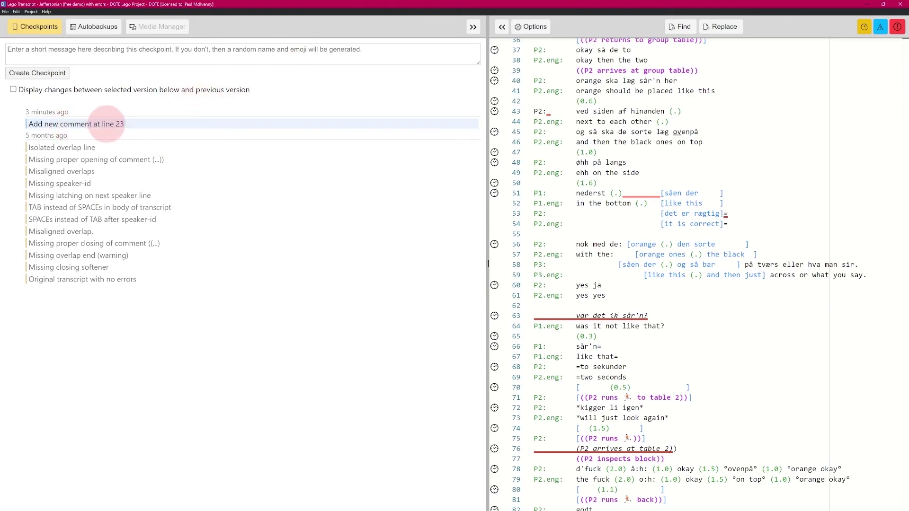
scroll(893, 123, "up", 10)
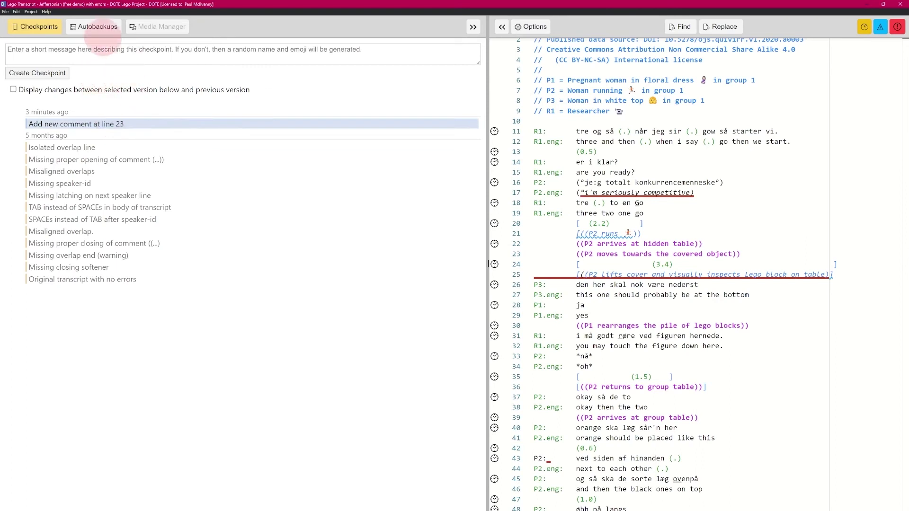
Examine the list of autobackups with the current transcript selected, and return to the media view
left_click(94, 28)
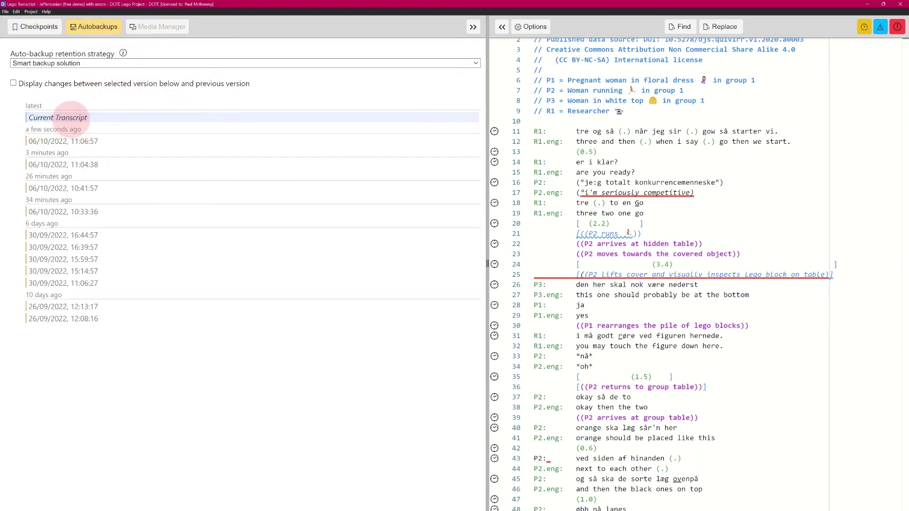
left_click(71, 117)
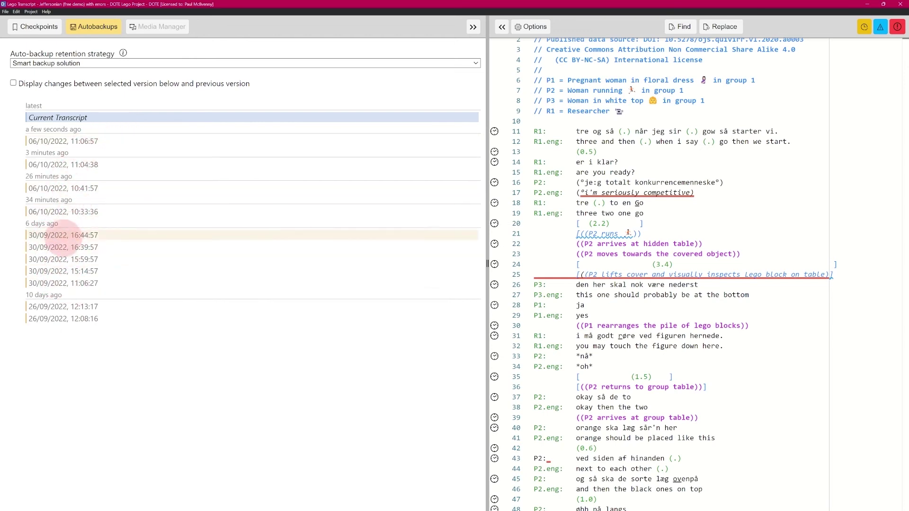
left_click(97, 28)
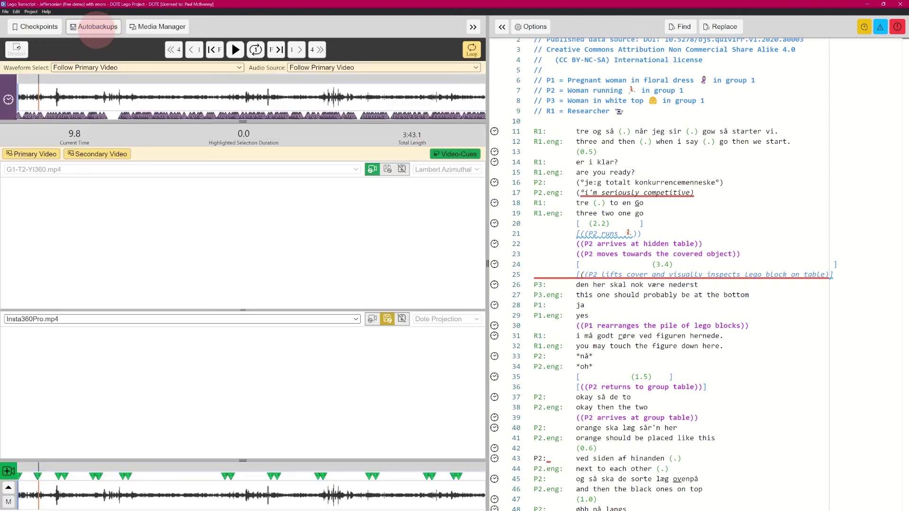